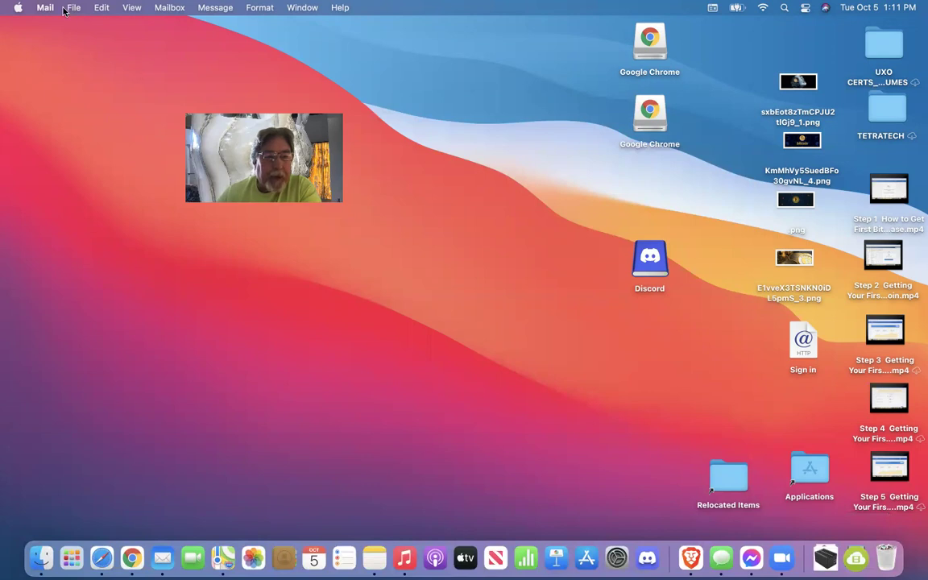
click(101, 557)
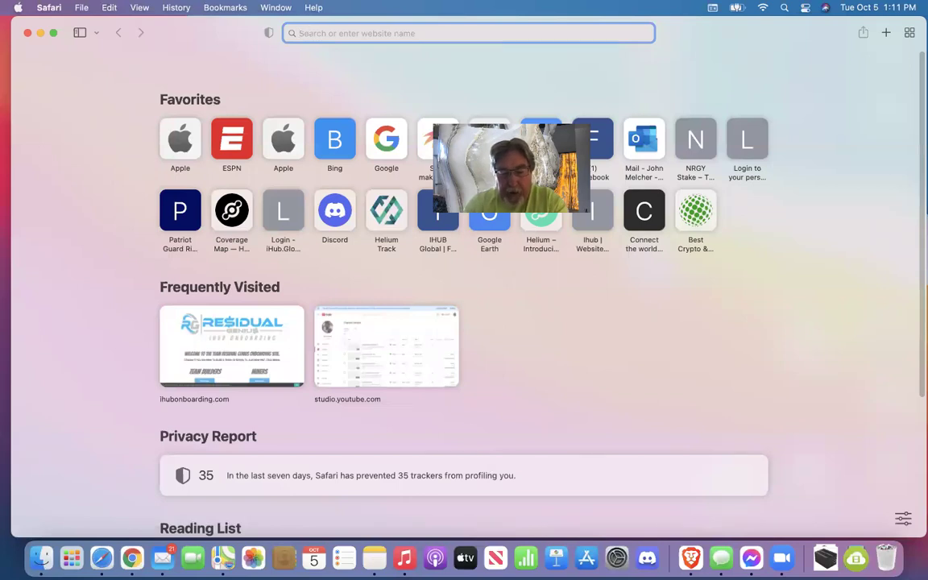
text(http://r)
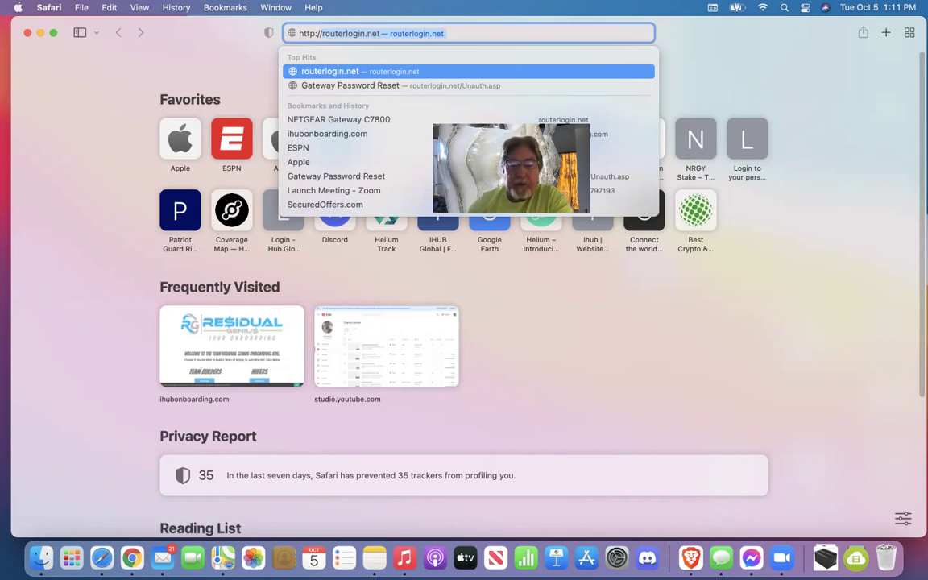
key(BackSpace)
key(BackSpace)
text(/)
key(Down)
key(Down)
key(Up)
key(Up)
key(Up)
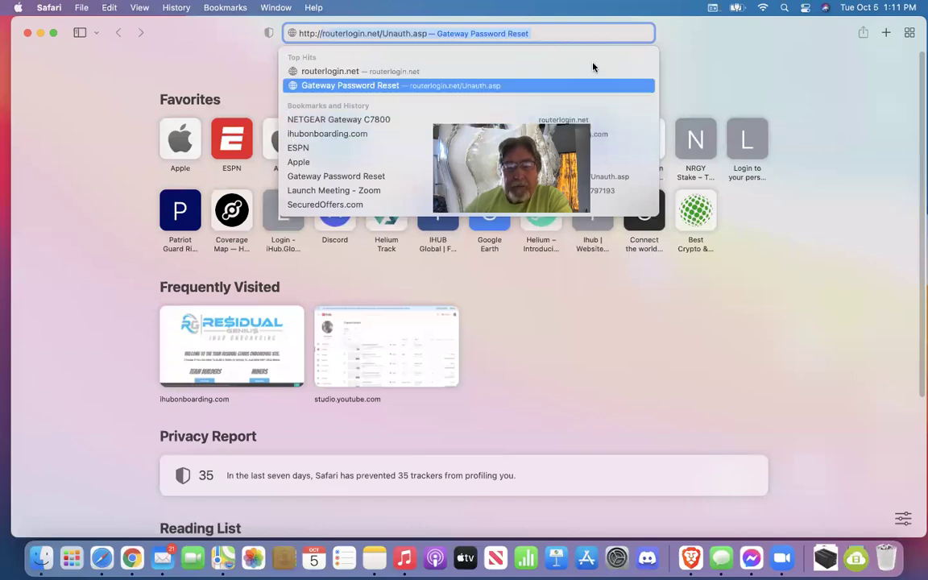
click(663, 77)
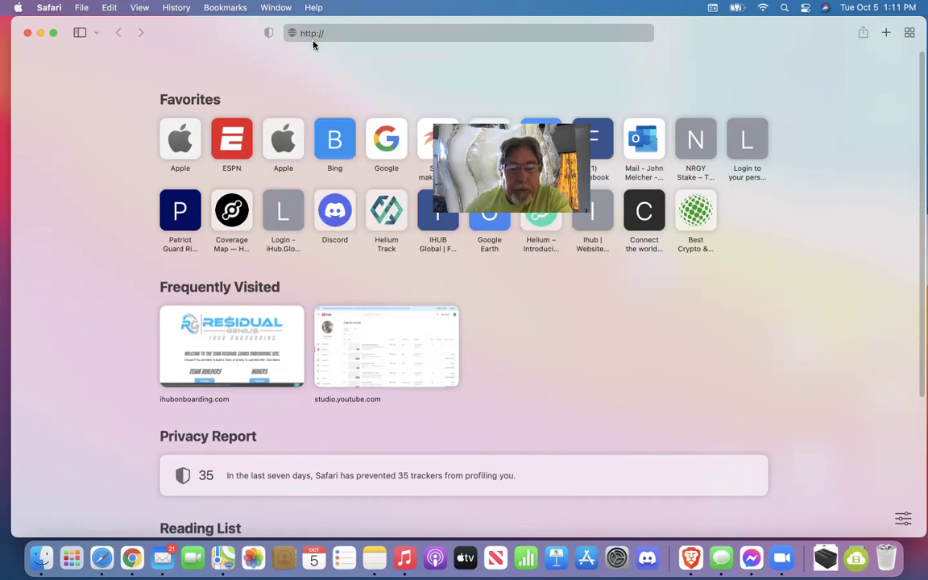
click(339, 35)
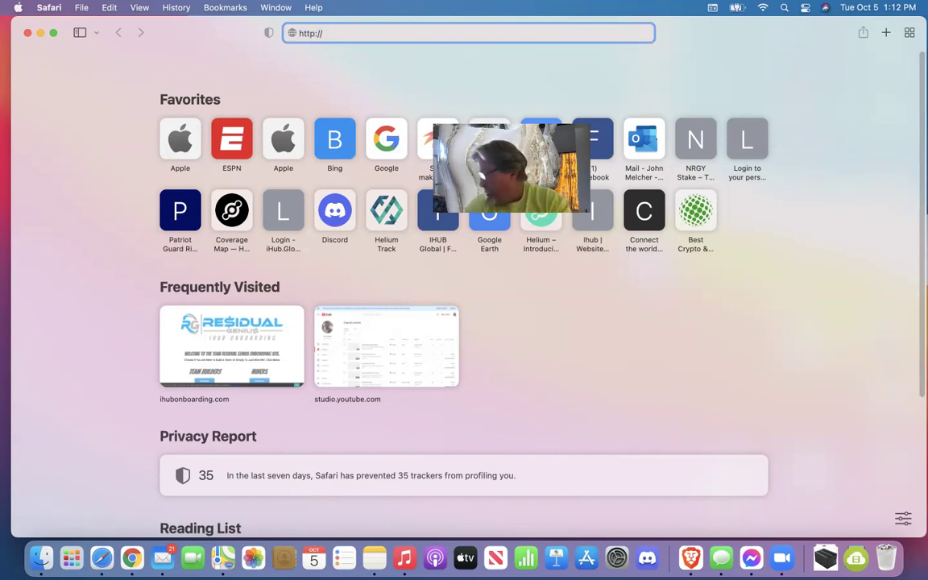
text(routerlogin.net)
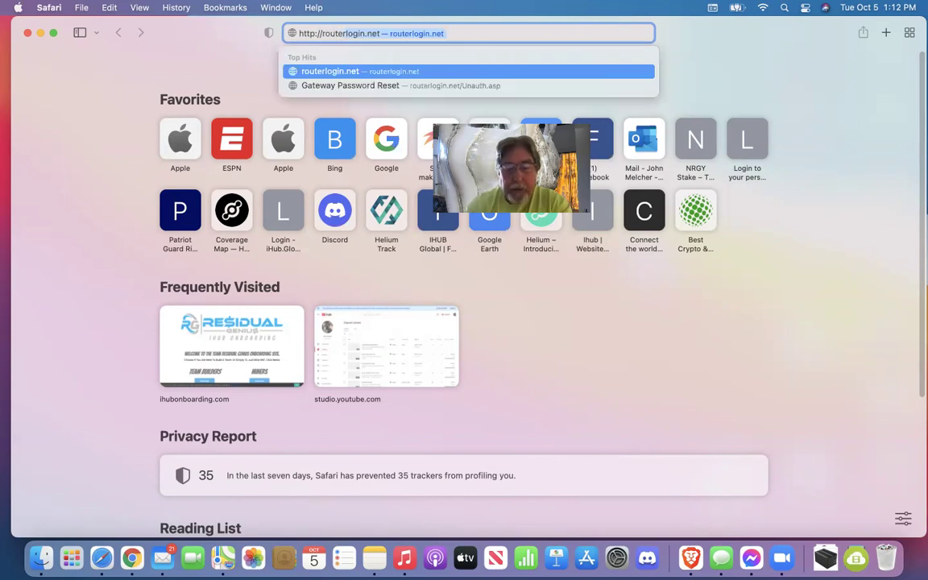
key(Return)
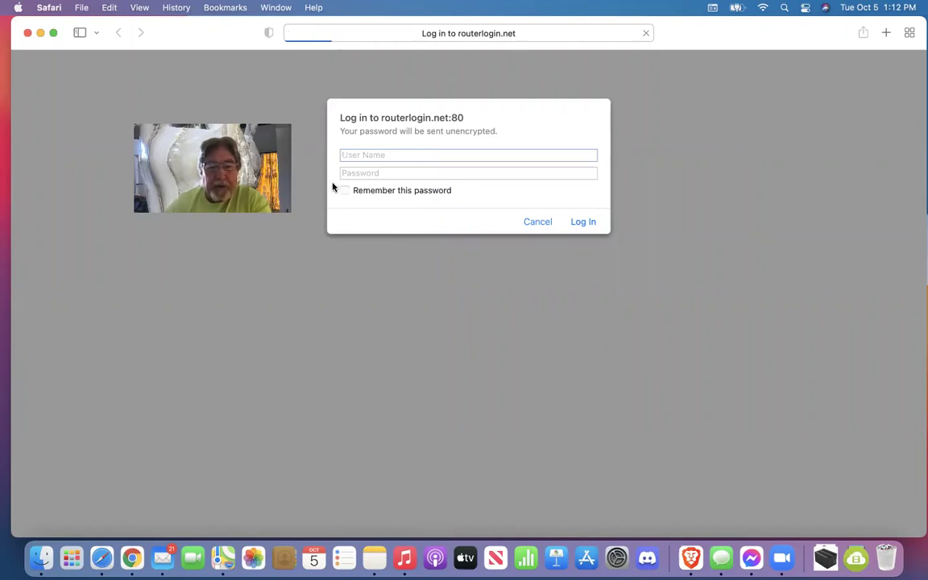
Enter the administrator user name and password and log in to the C7800 router
click(402, 155)
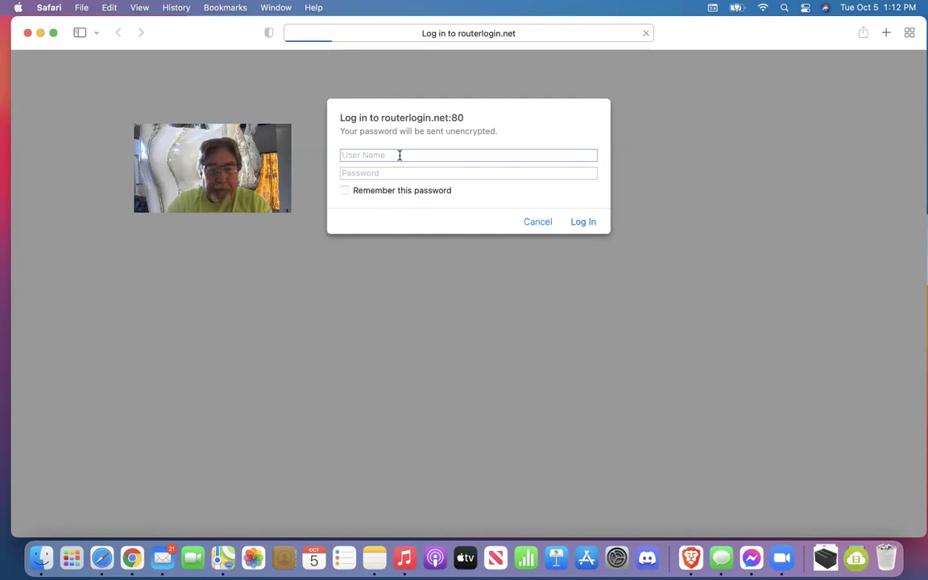
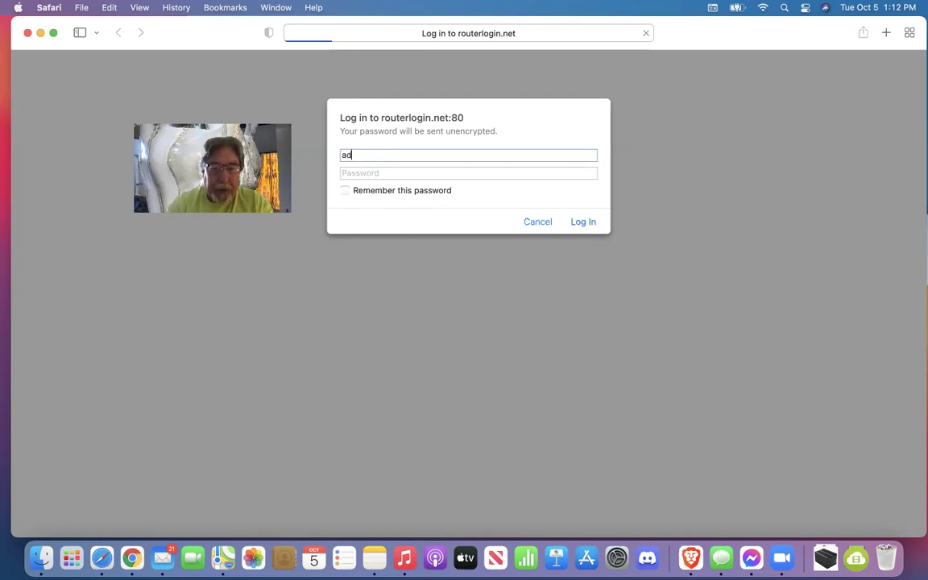
click(403, 174)
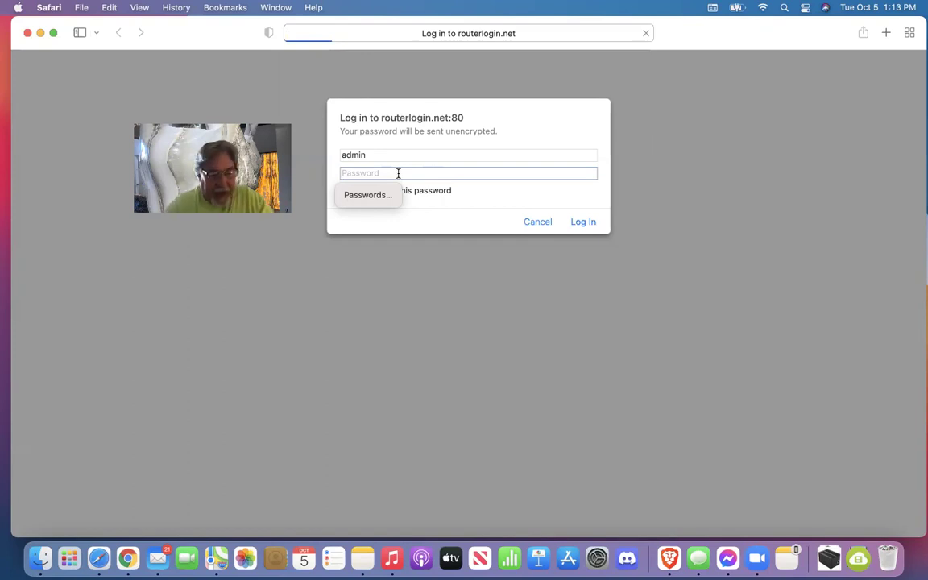
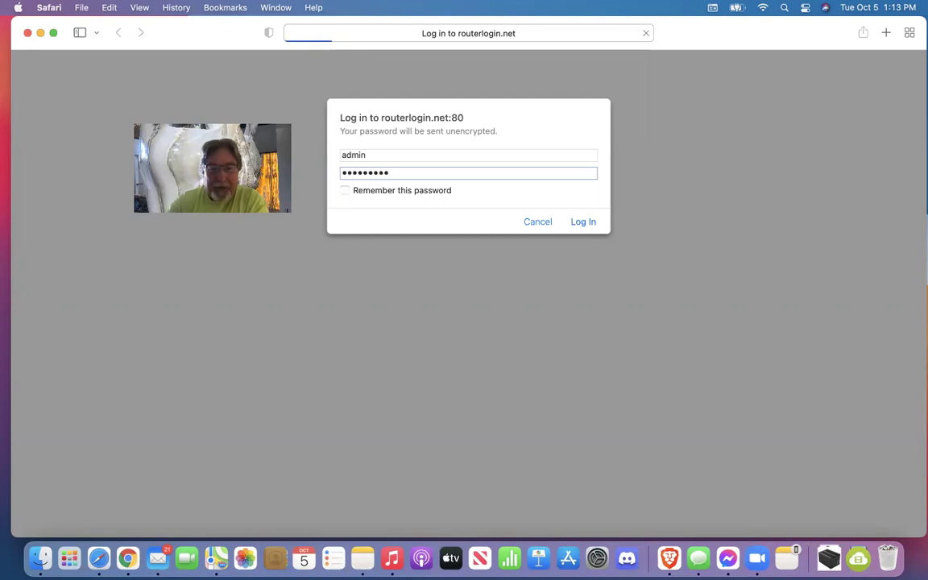
click(583, 223)
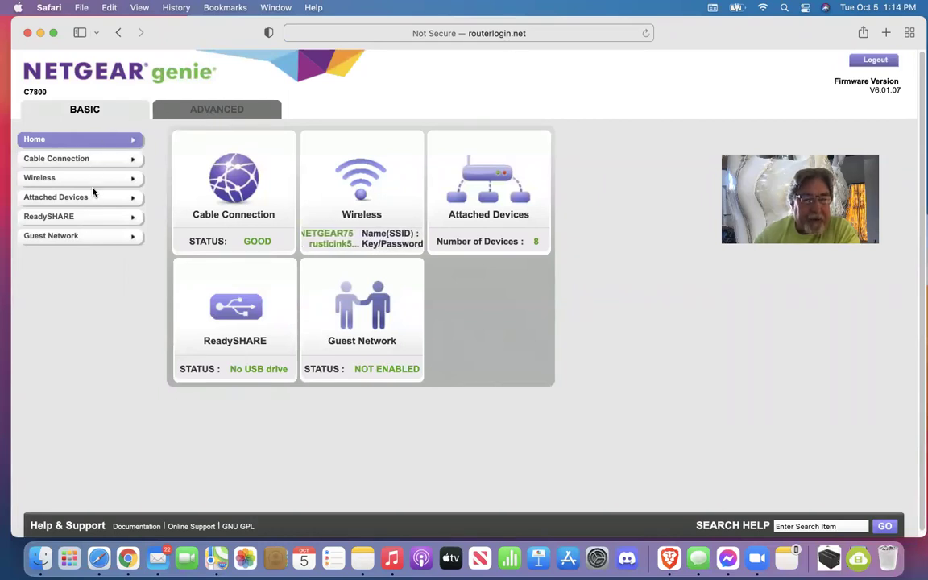
Switch NETGEAR genie to the ADVANCED tab
click(252, 111)
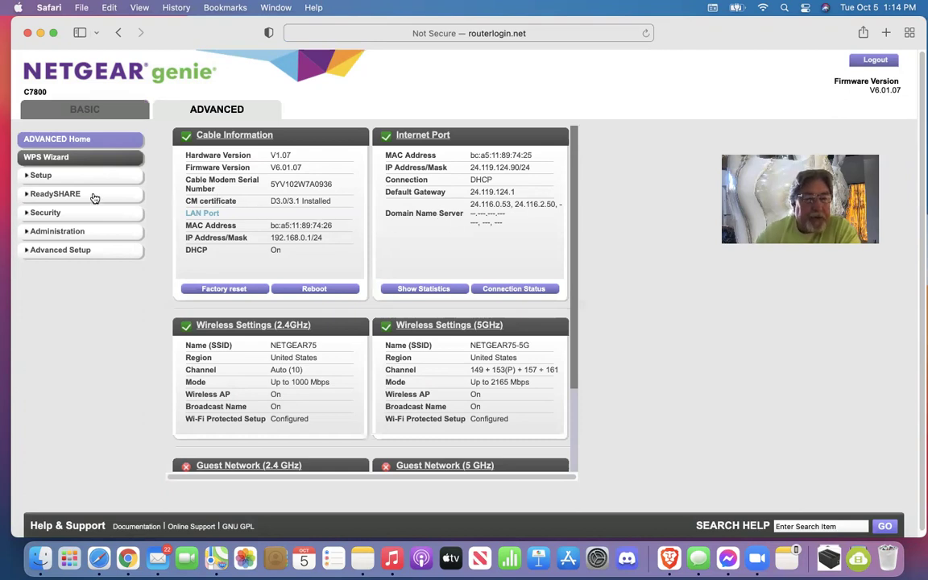
Expand Advanced Setup and open Port Forwarding / Port Triggering
click(55, 252)
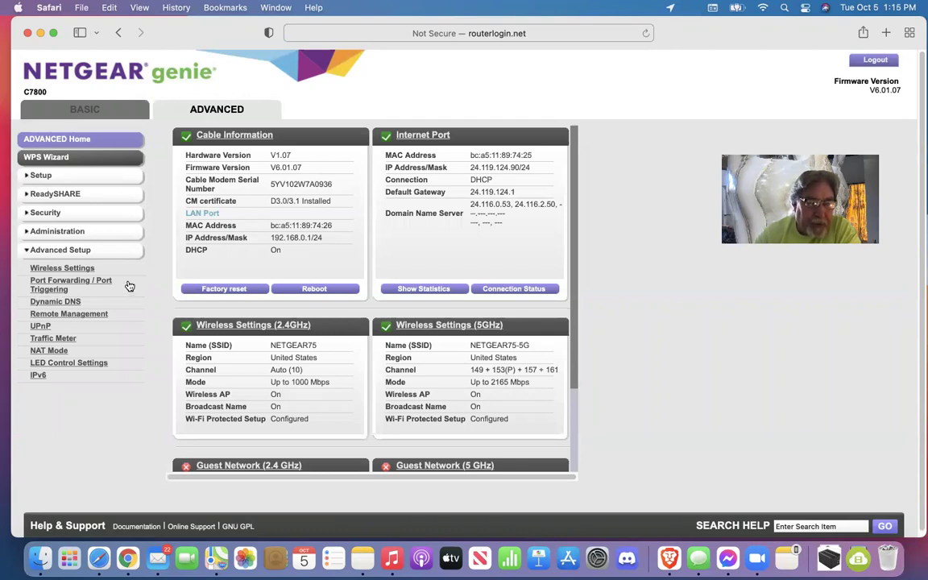
click(70, 287)
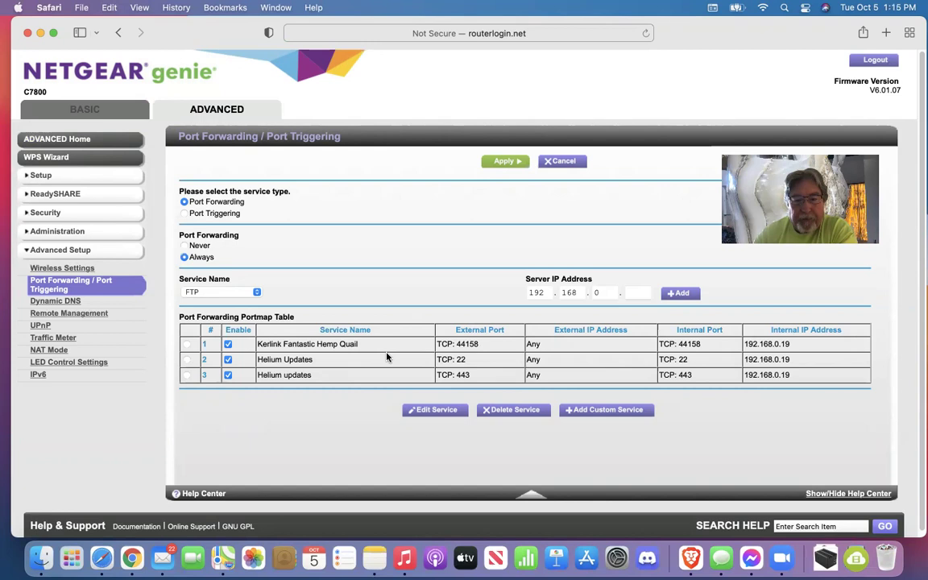
Start a custom service named 'kerlink fantastic hemp quail'
click(596, 412)
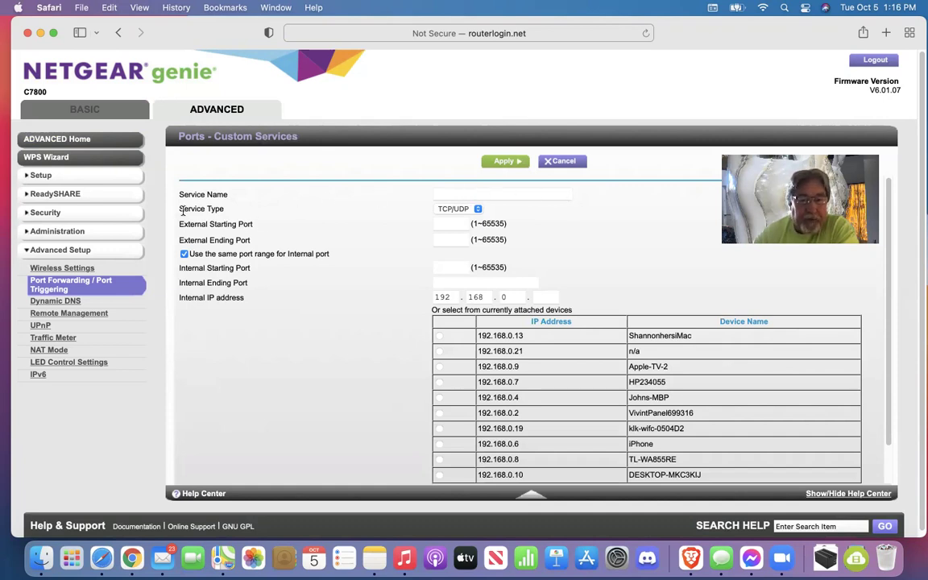
click(479, 210)
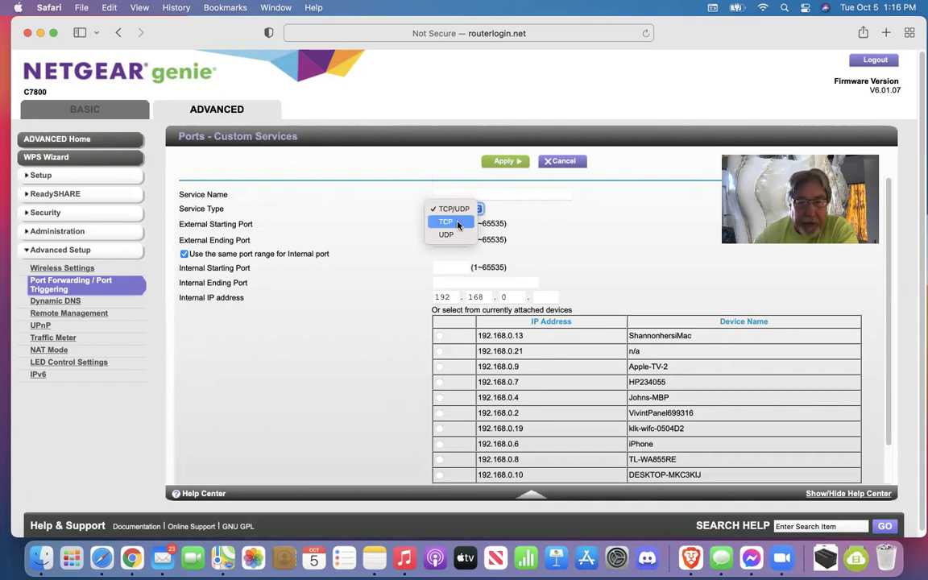
click(536, 227)
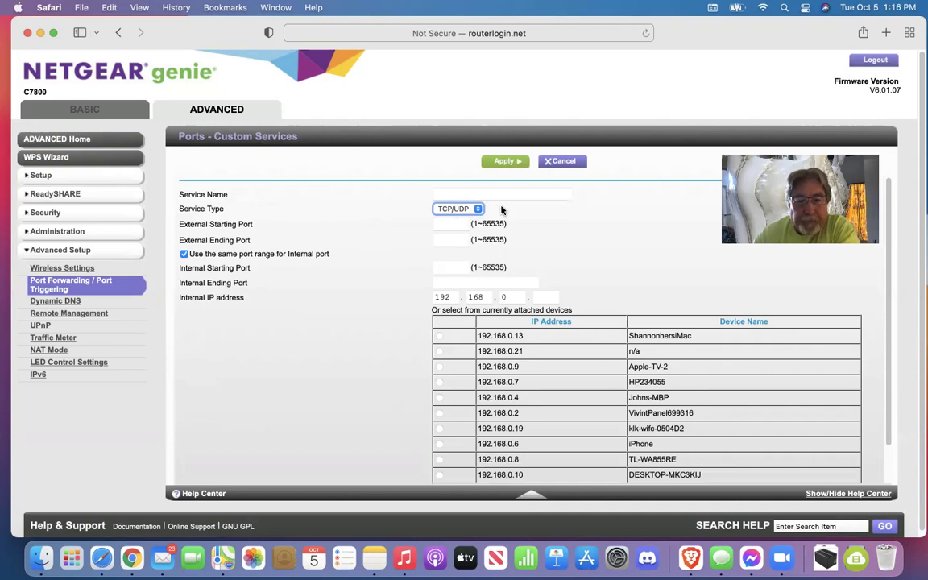
click(461, 190)
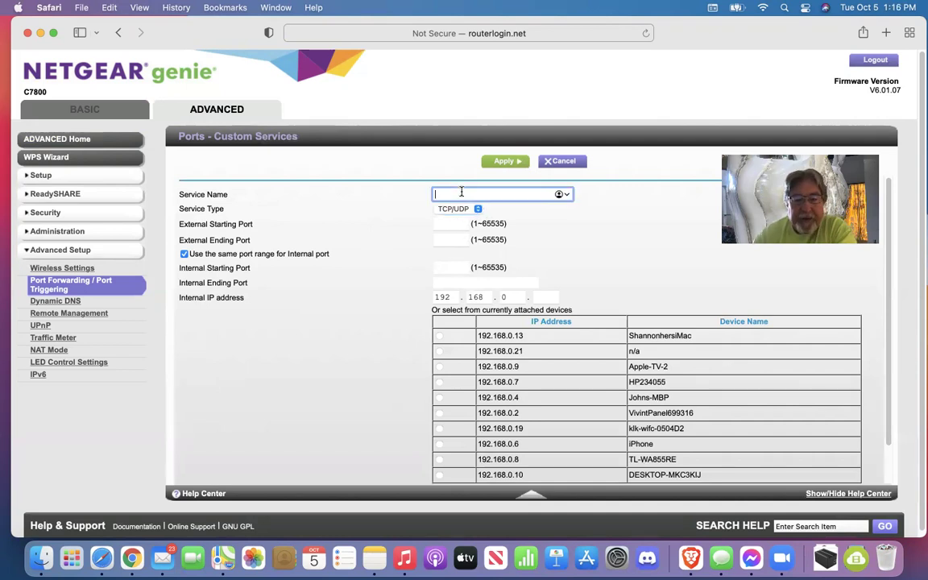
text(kerlink)
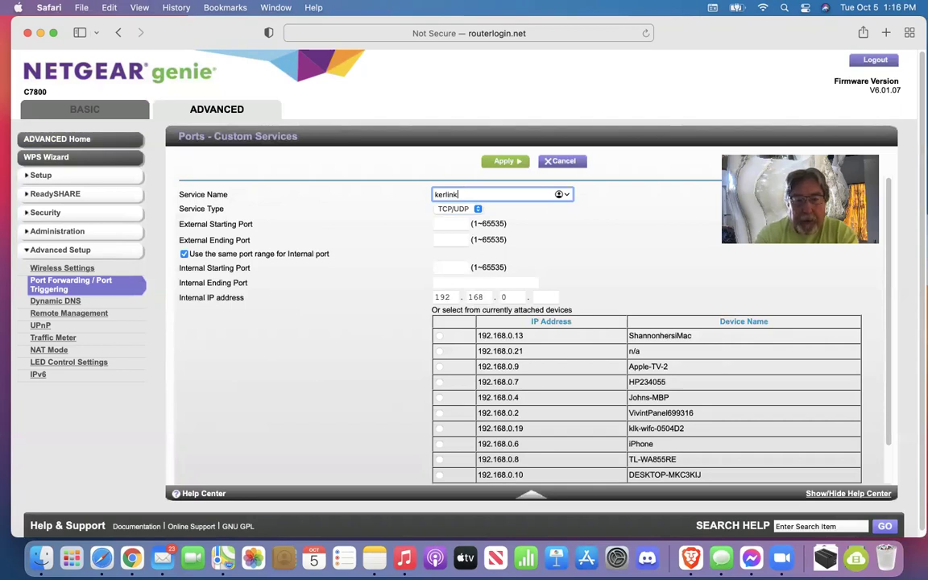
text( f)
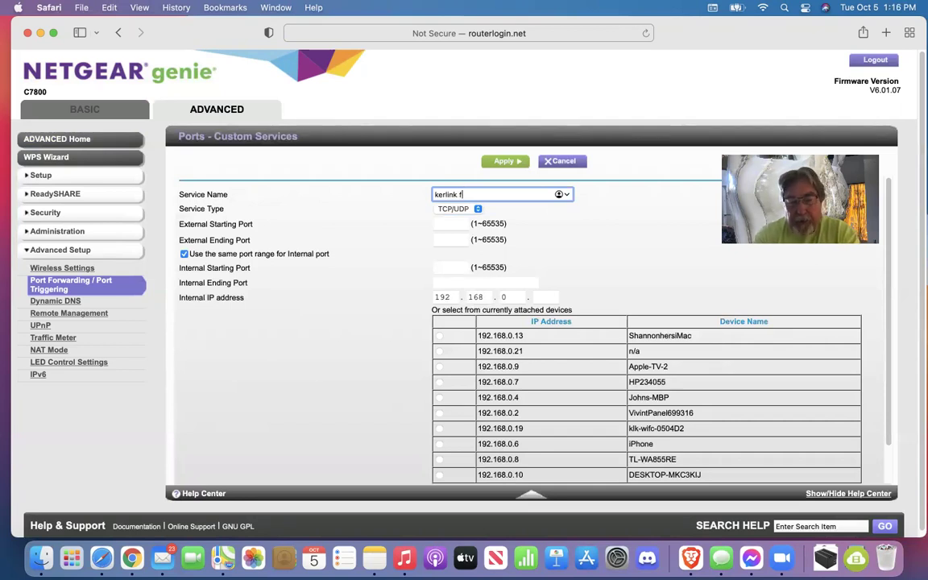
text(anta)
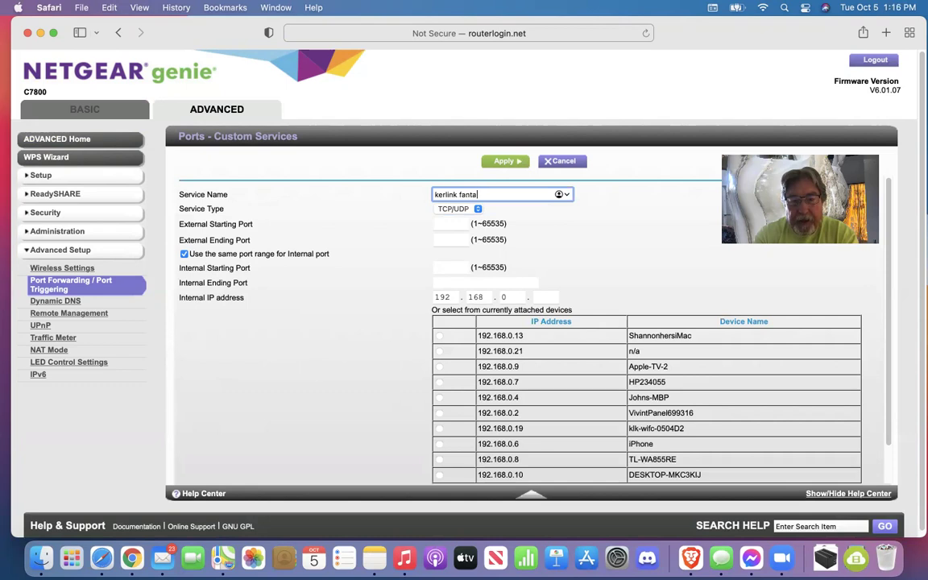
text(stic n)
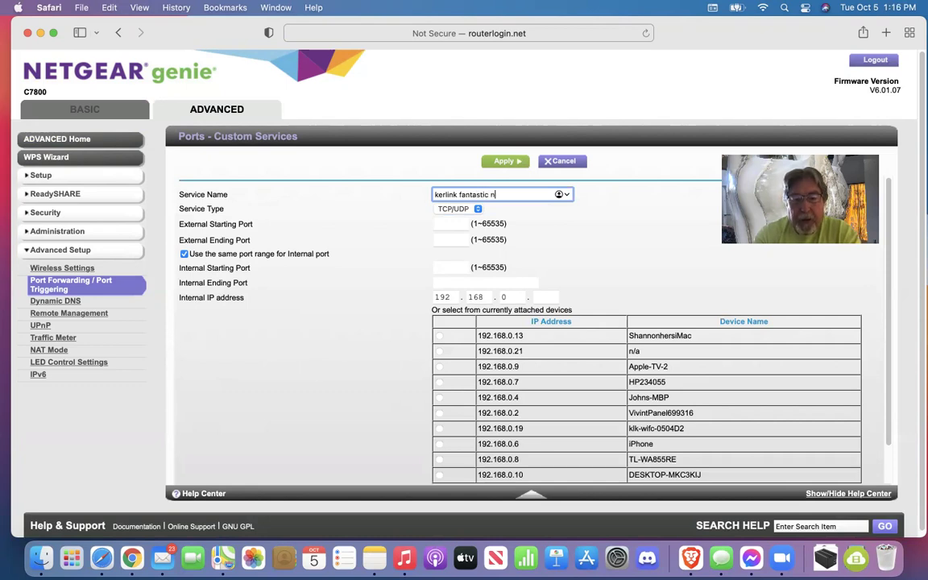
key(BackSpace)
text(hem)
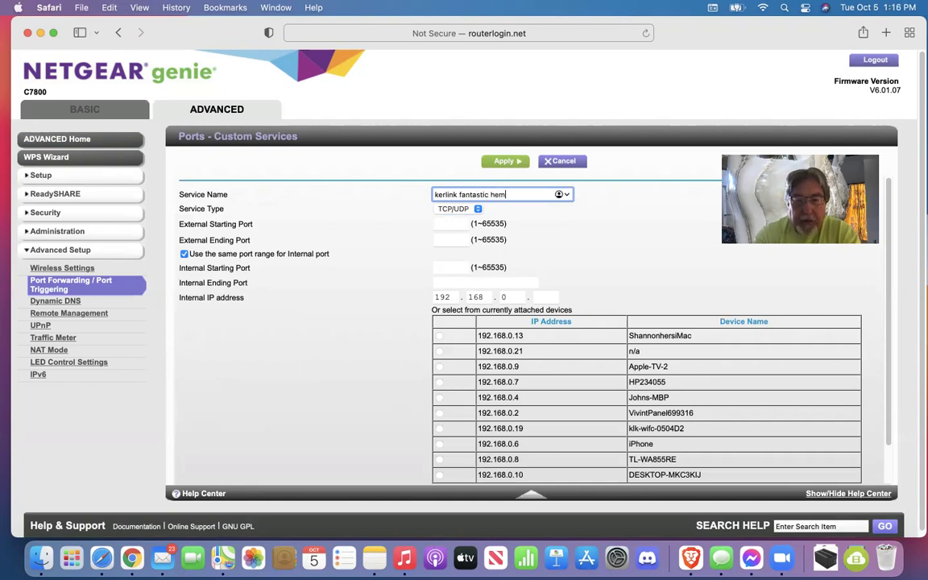
text(p quail)
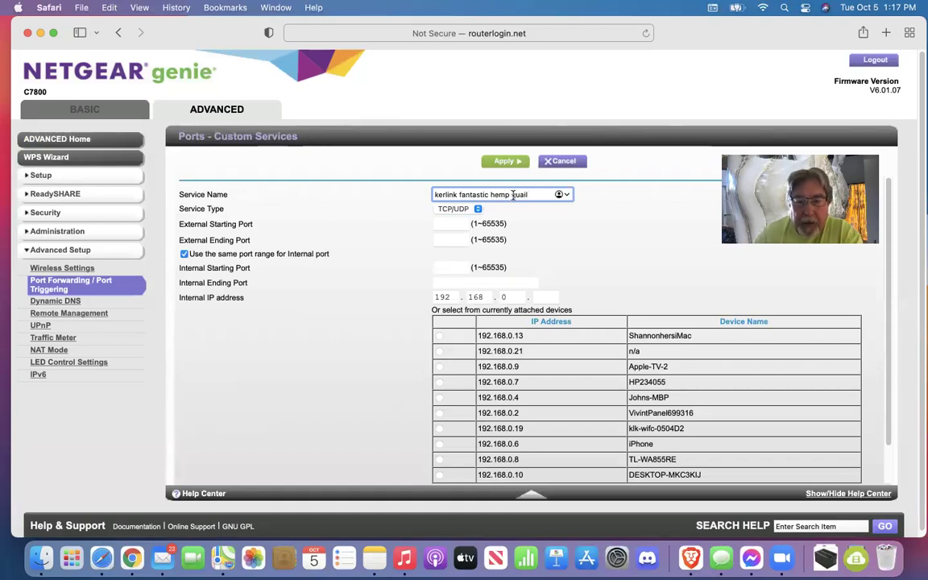
Set the service type to TCP with external ports 44158 to 44158
click(475, 209)
click(466, 221)
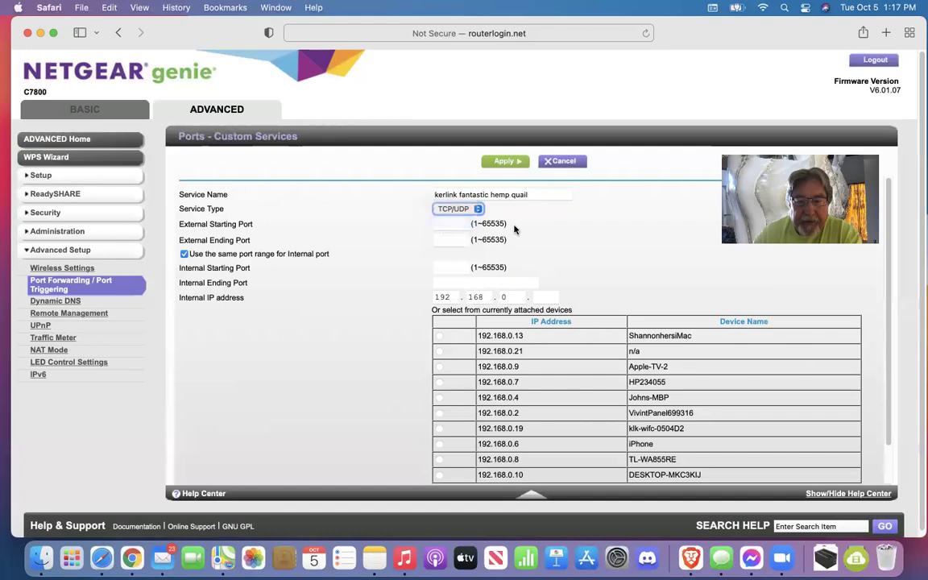
click(450, 224)
text(44158)
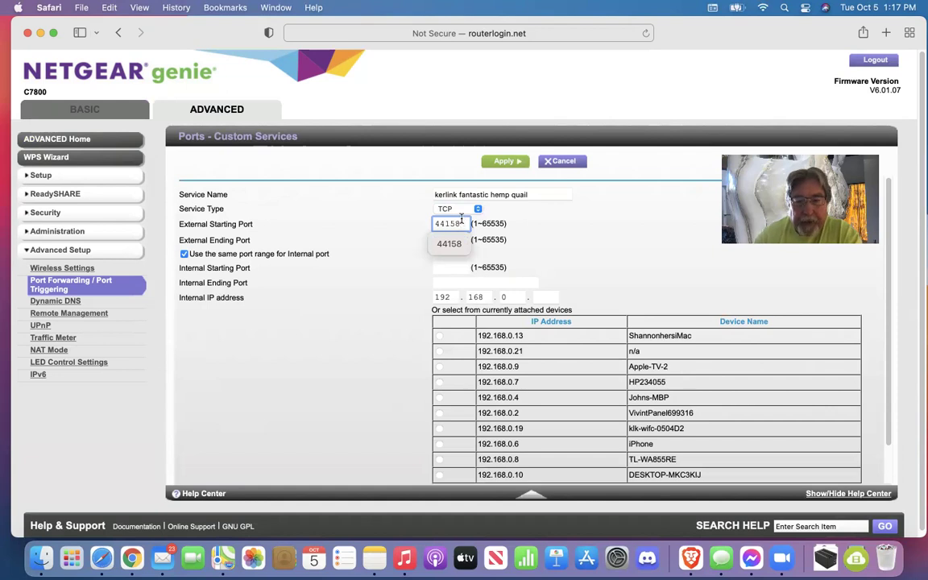
click(451, 242)
click(448, 240)
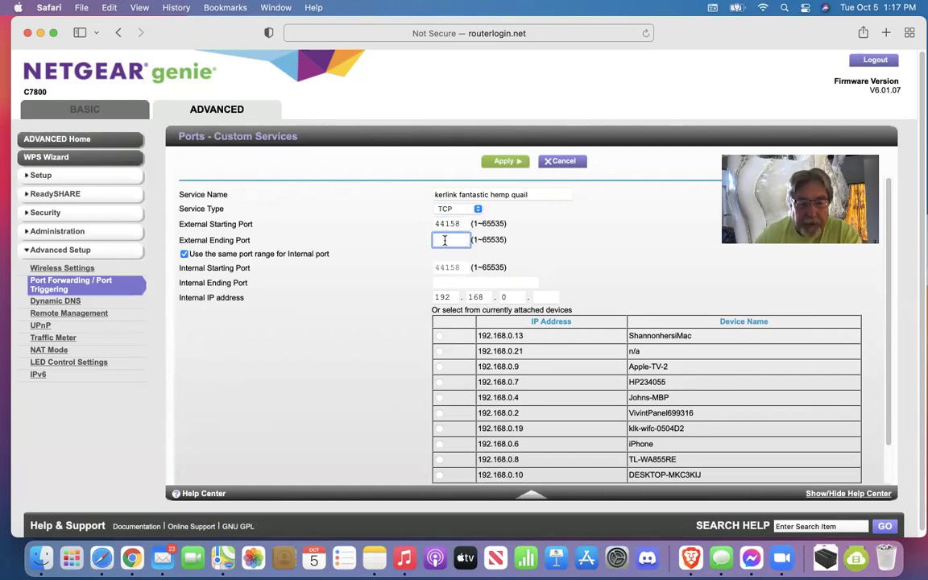
text(4415)
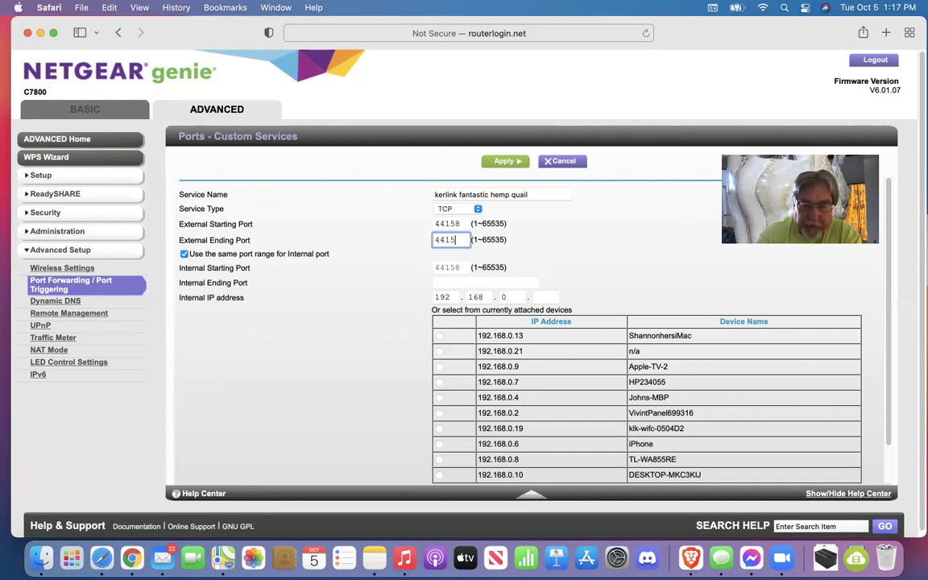
text(8)
click(449, 260)
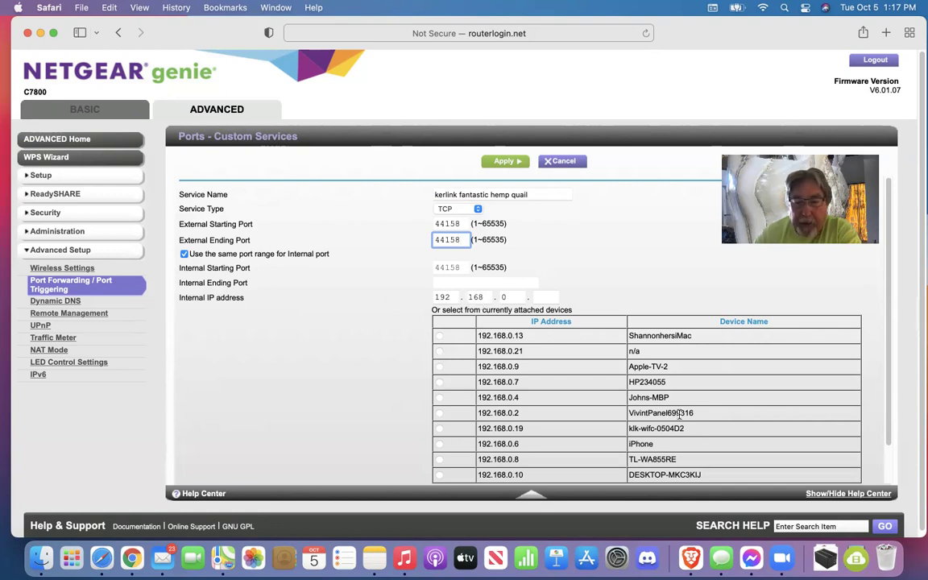
Forward the service to 192.168.0.19 and return to the forwarding table
click(439, 429)
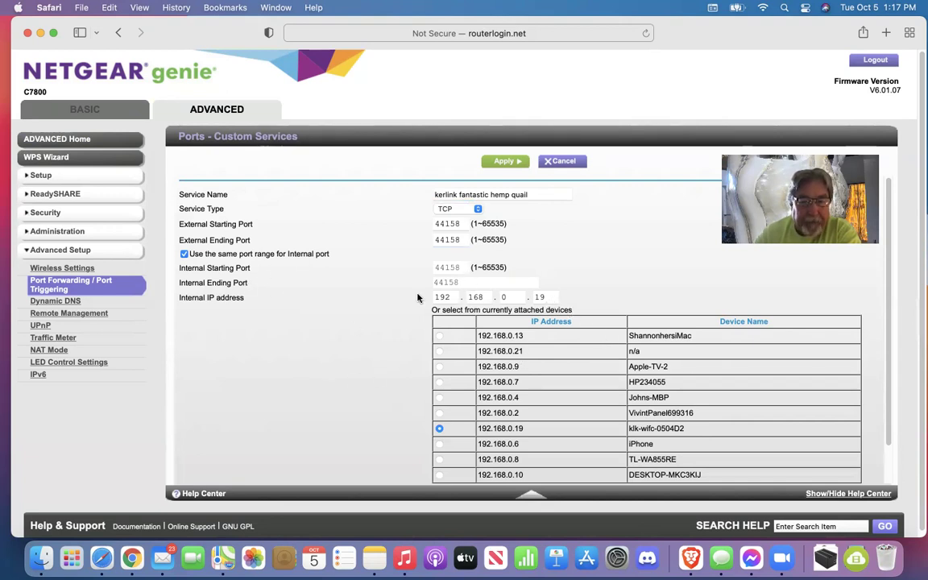
scroll(319, 339, down, 3)
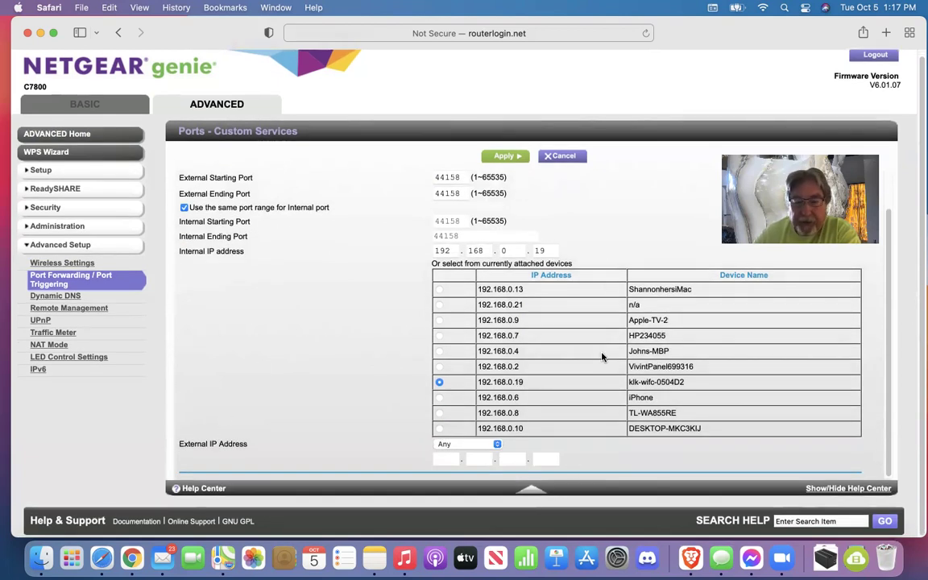
click(507, 157)
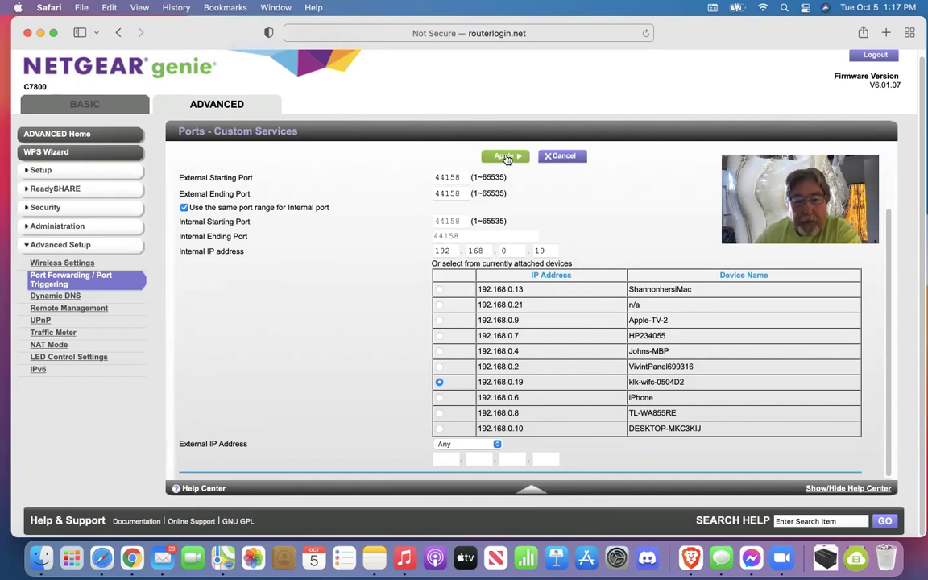
click(564, 157)
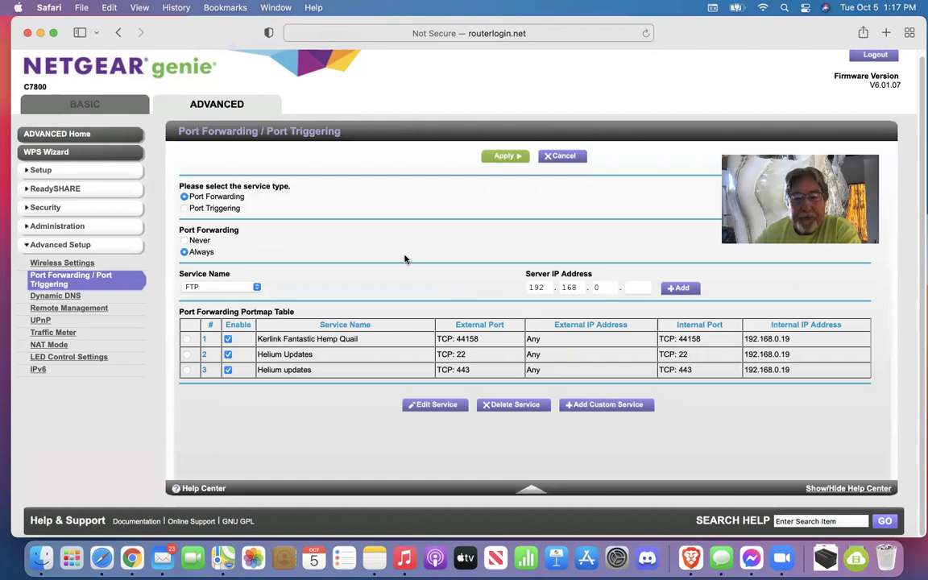
Start a new custom service from the Port Forwarding page
click(603, 407)
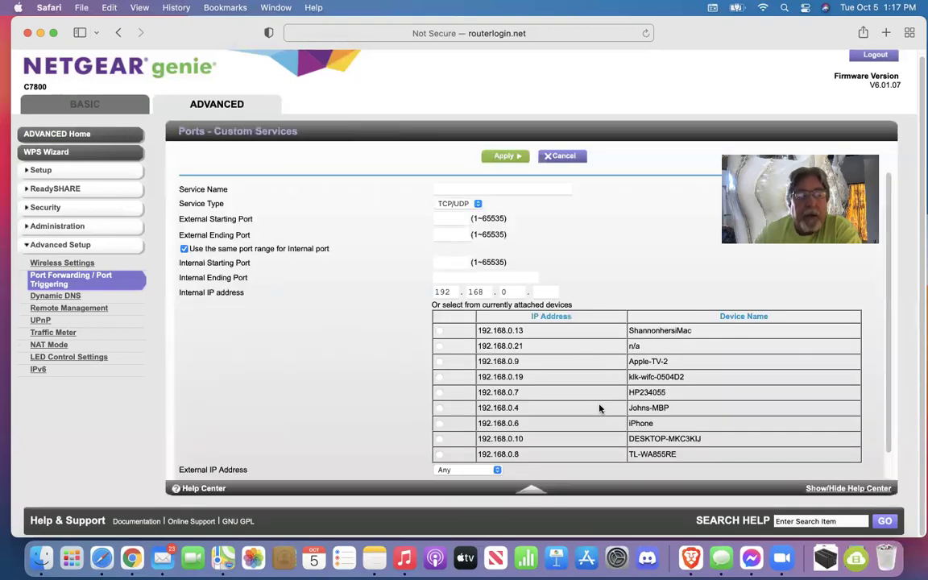
Name the service 'helium updates', set TCP, and enter external ports 22 to 22
click(469, 190)
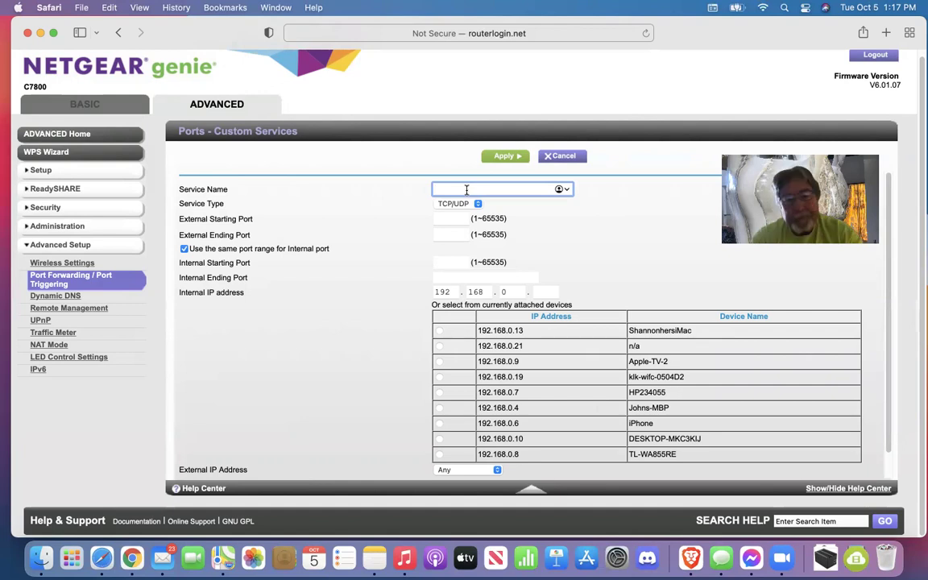
text(helium updates)
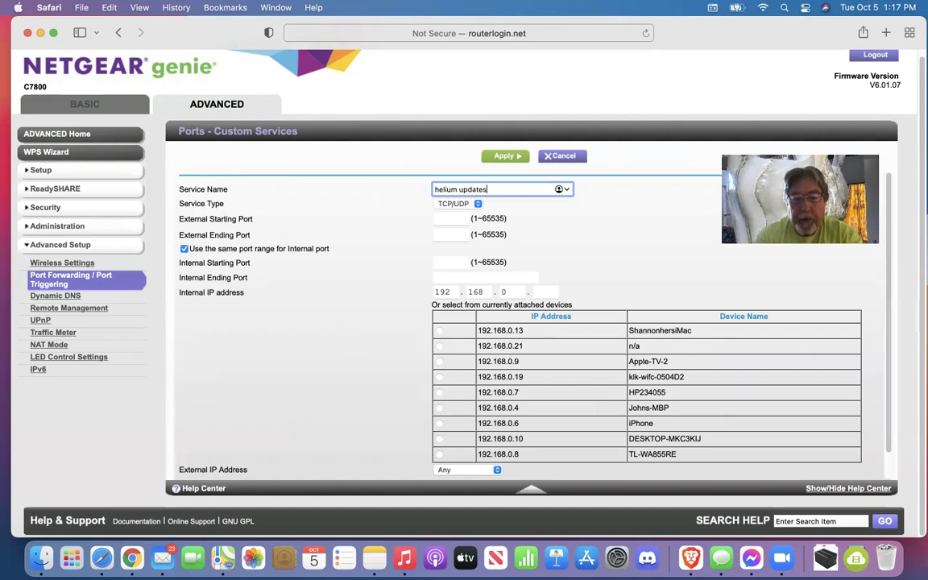
click(463, 204)
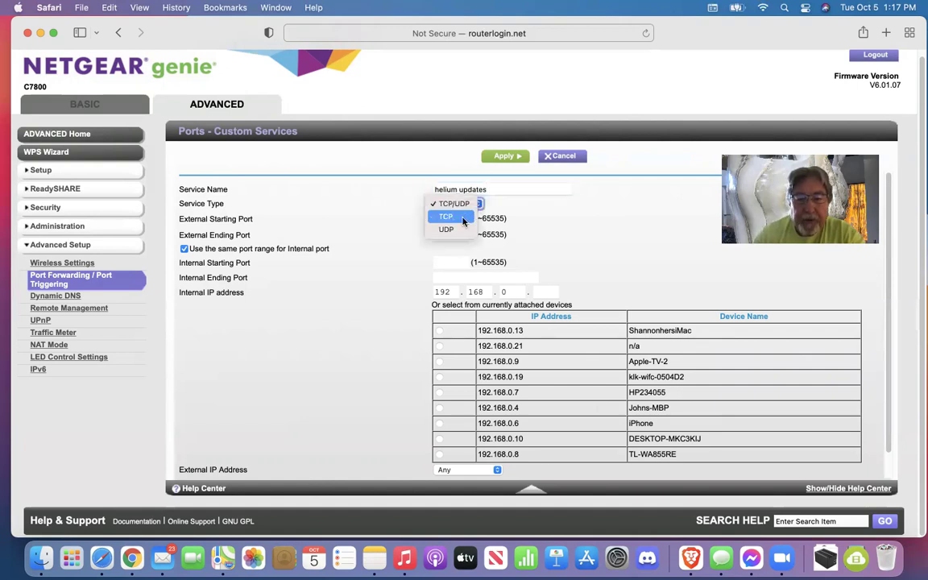
click(463, 217)
click(456, 219)
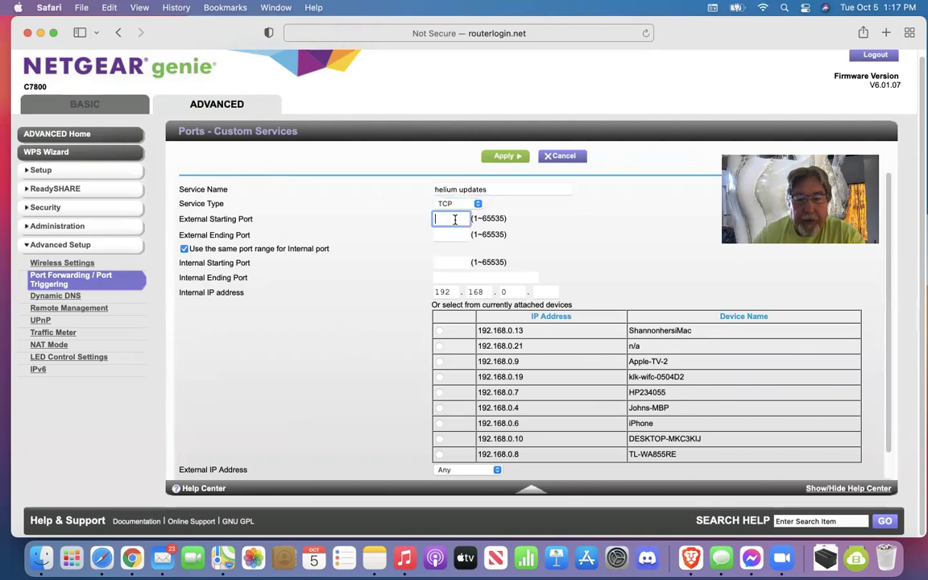
text(22)
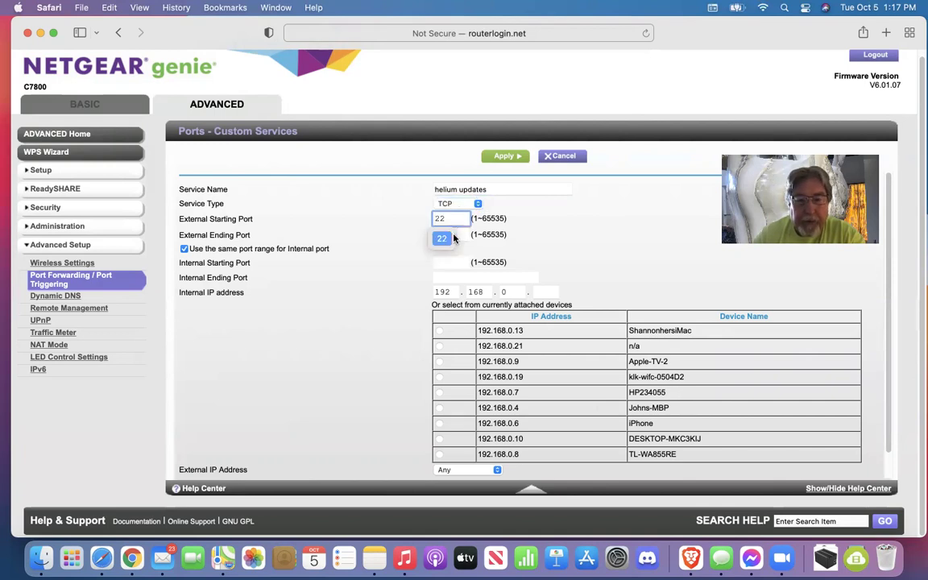
click(444, 235)
text(22)
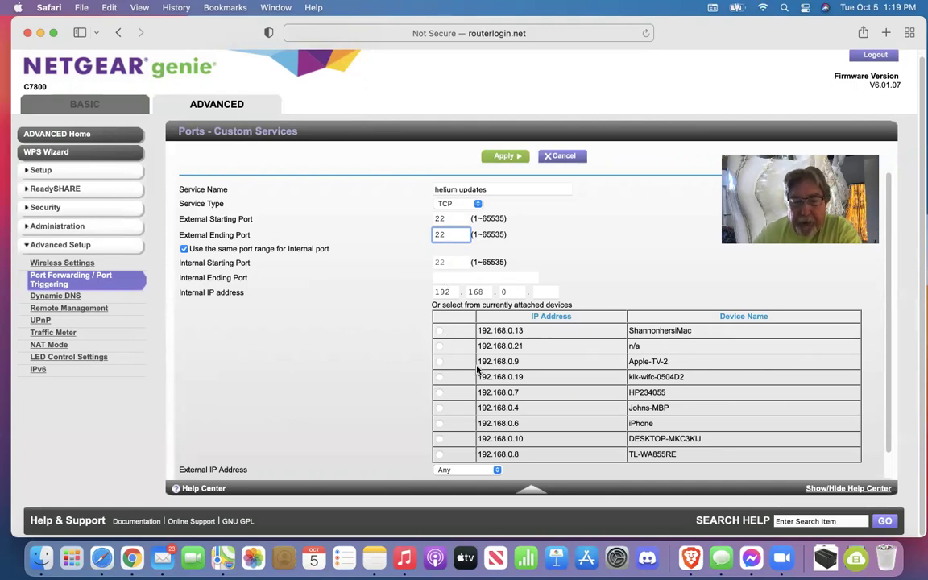
Select 192.168.0.19 as the target device, then cancel back to the forwarding table
click(439, 377)
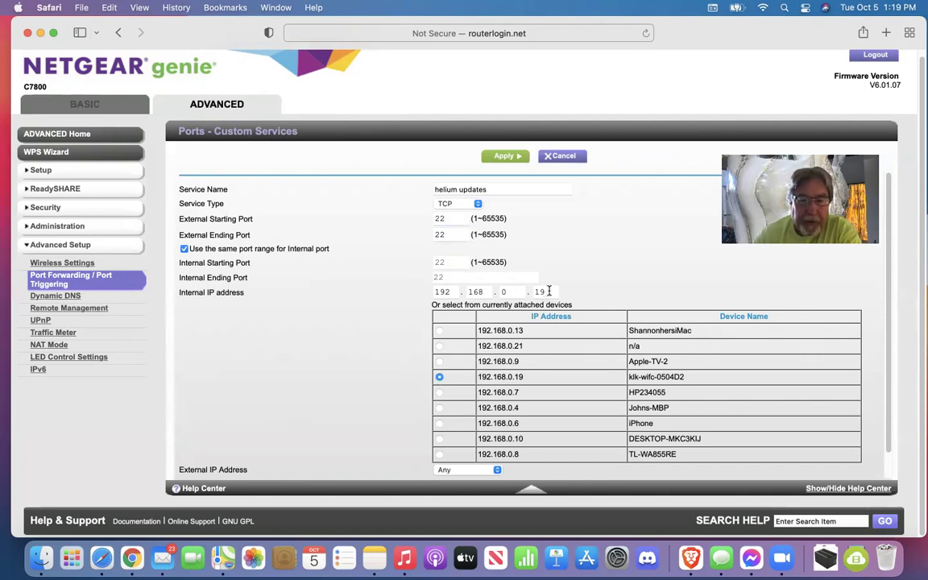
scroll(278, 361, down, 1)
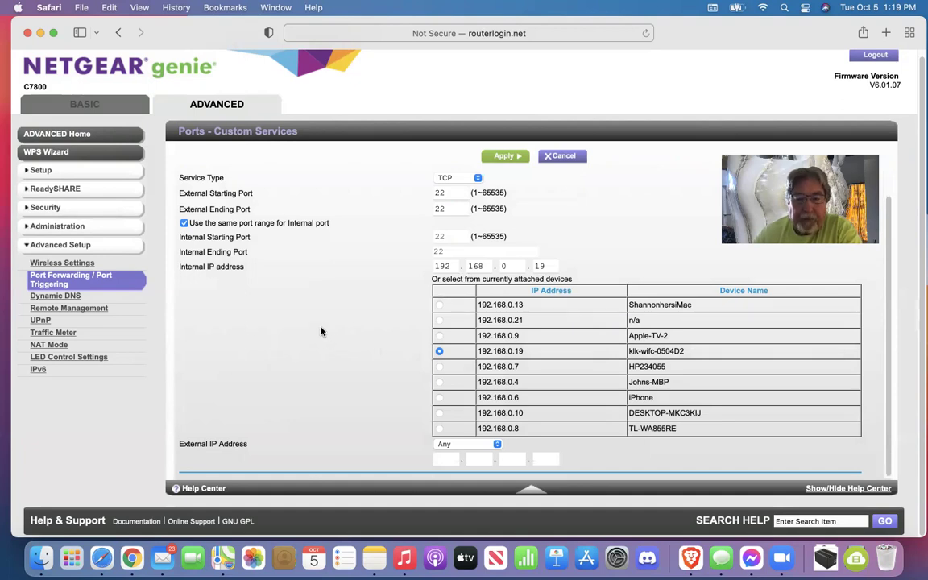
scroll(320, 332, up, 1)
click(570, 156)
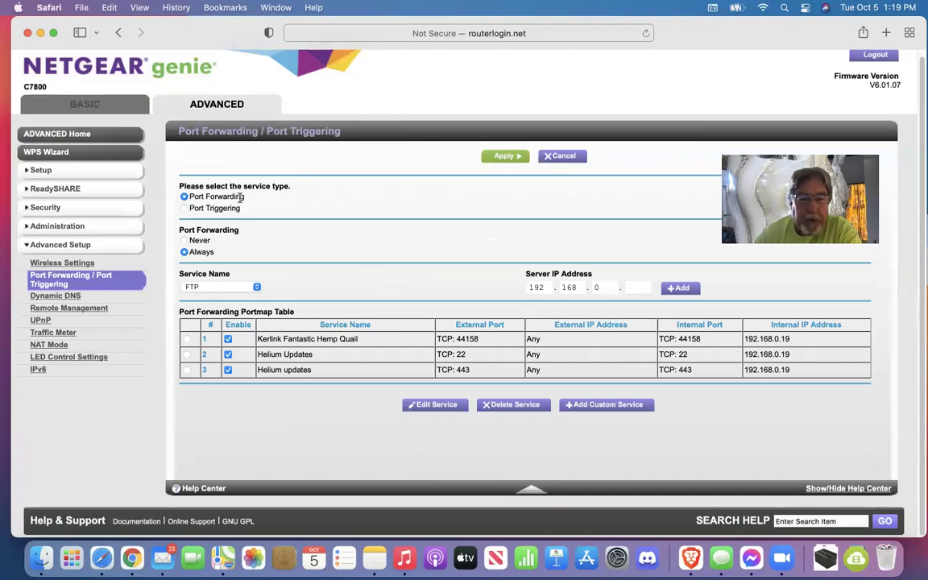
Start another custom service named 'Helium updates' with service type TCP
click(607, 409)
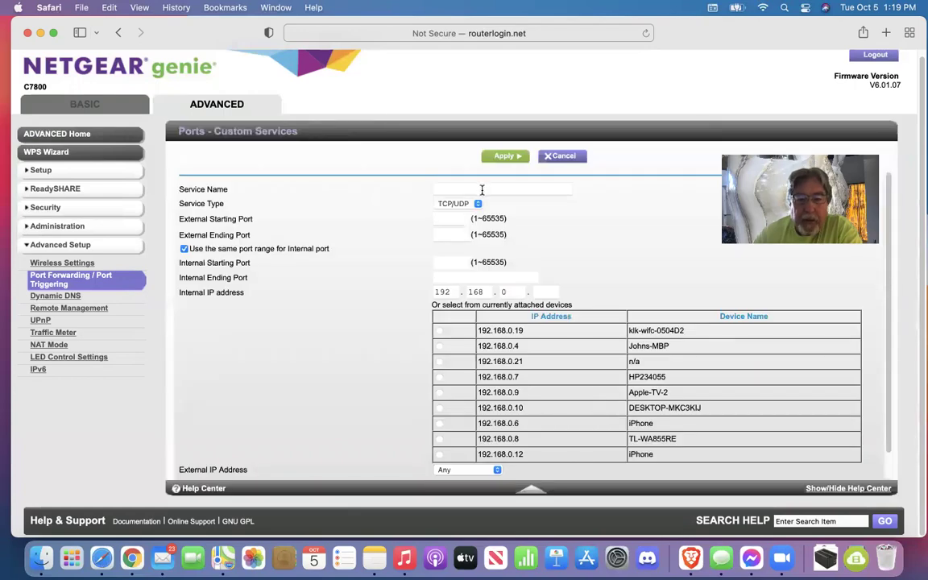
click(482, 189)
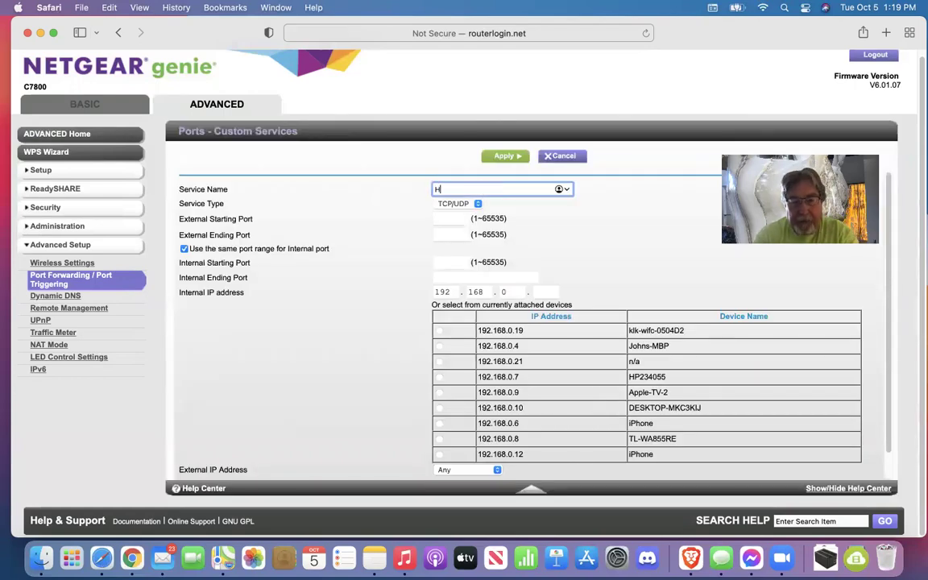
text(Helium updates)
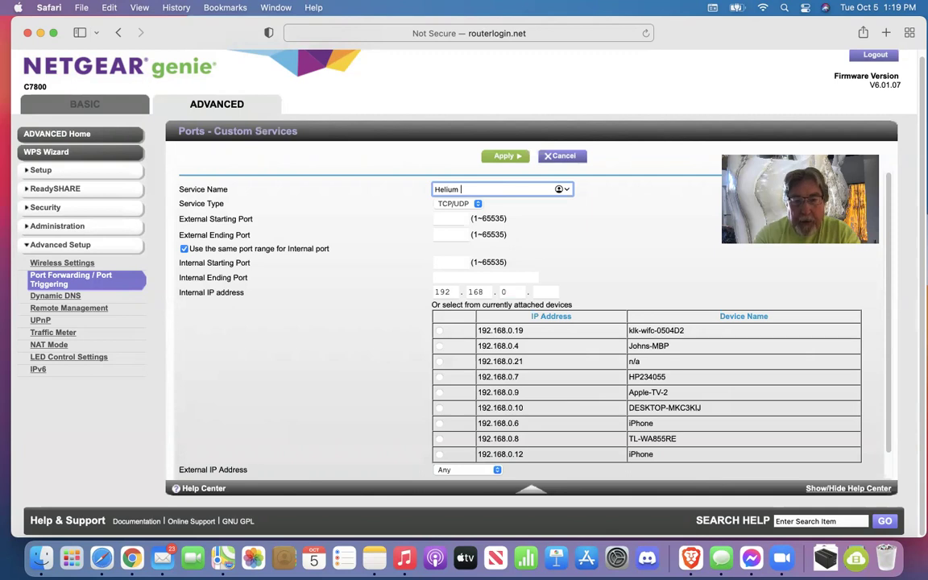
click(478, 203)
click(457, 219)
Enter external ports 443 to 443 and forward to 192.168.0.19
click(452, 218)
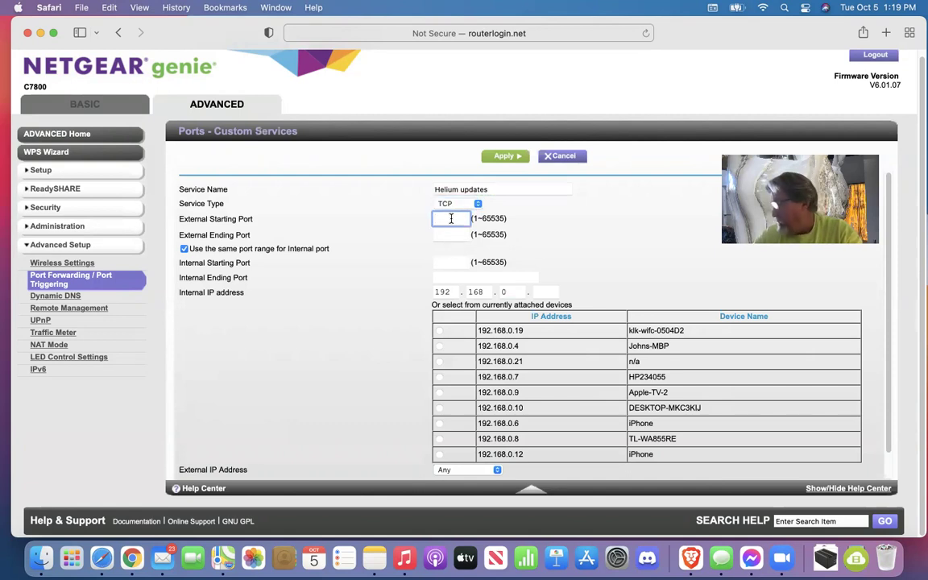
text(443)
click(445, 236)
text(443)
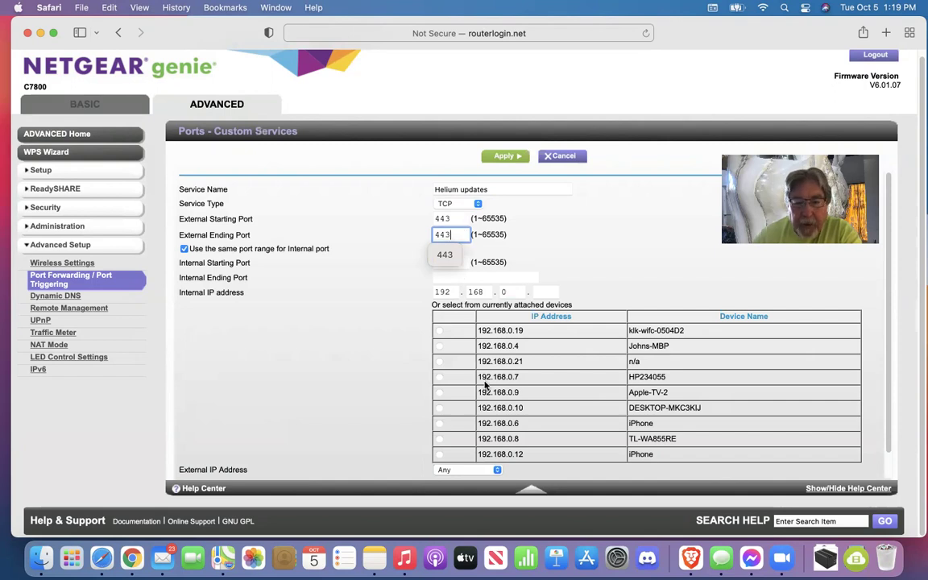
click(444, 255)
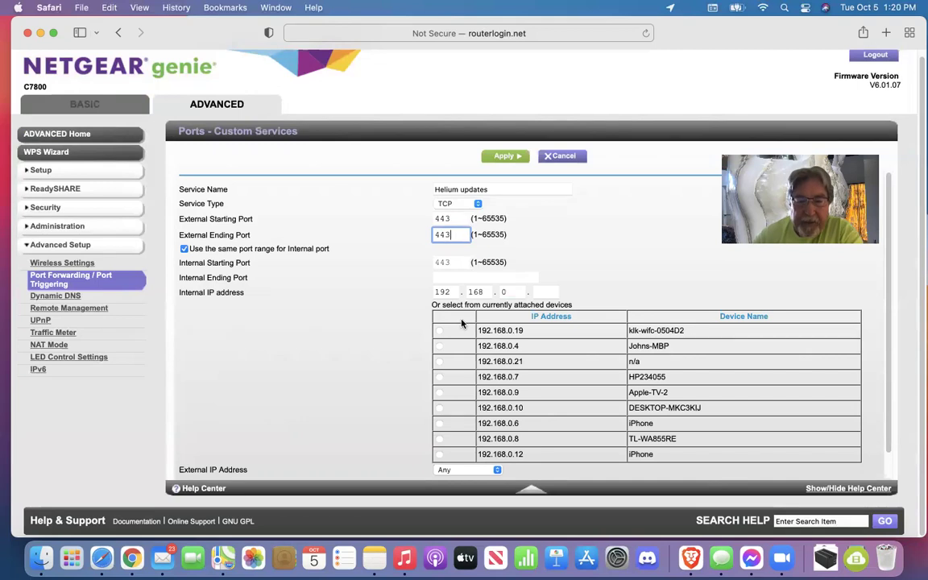
click(441, 332)
click(440, 331)
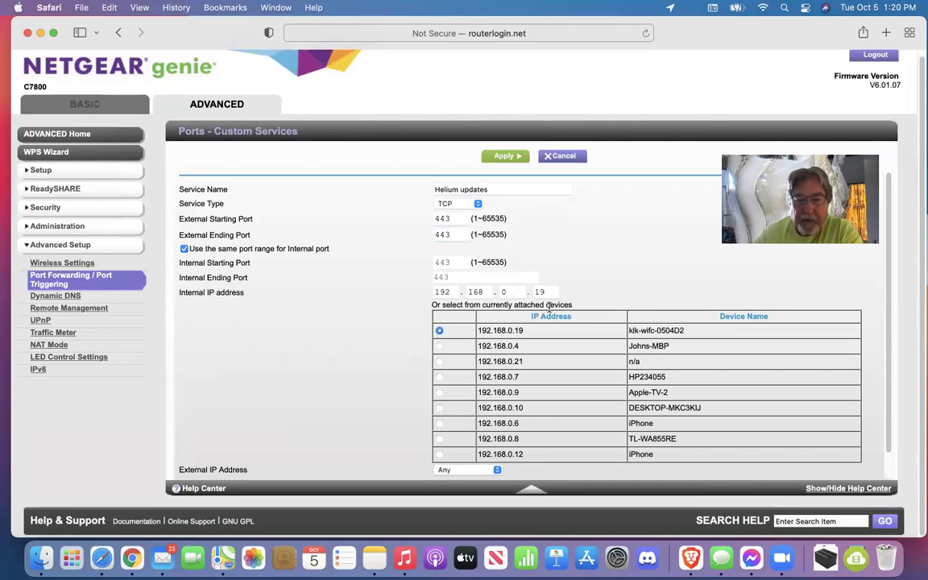
scroll(315, 369, down, 1)
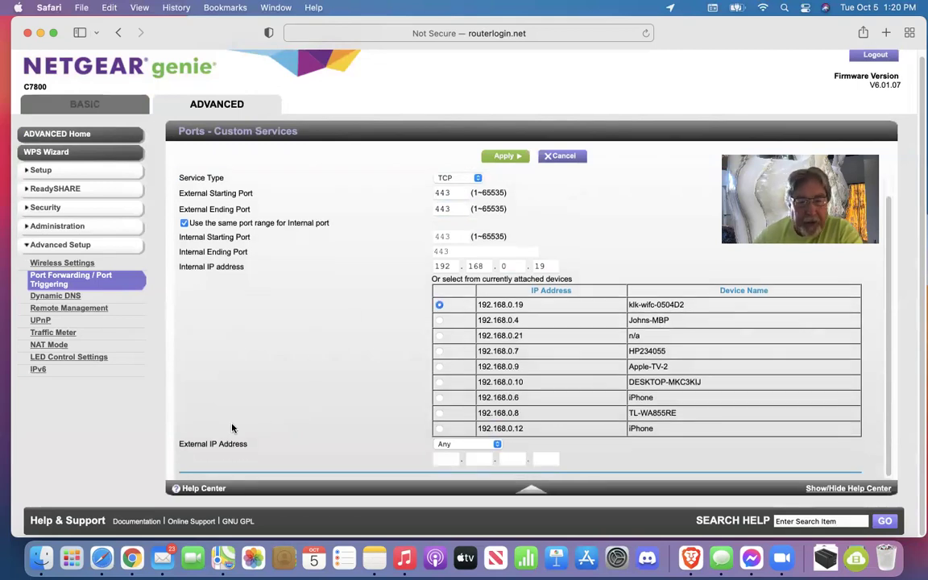
scroll(353, 325, up, 1)
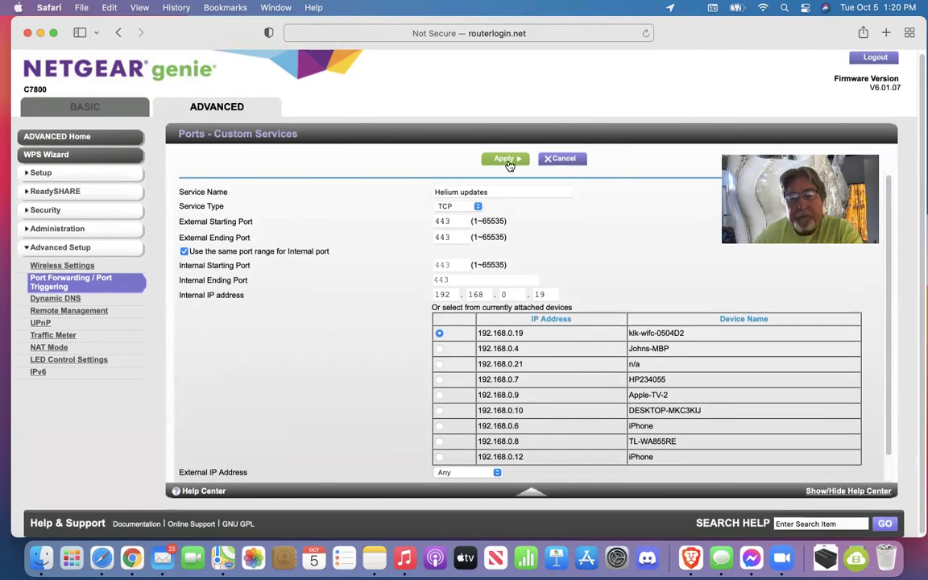
Apply the port forwarding table with the three TCP rules, then log out
click(564, 160)
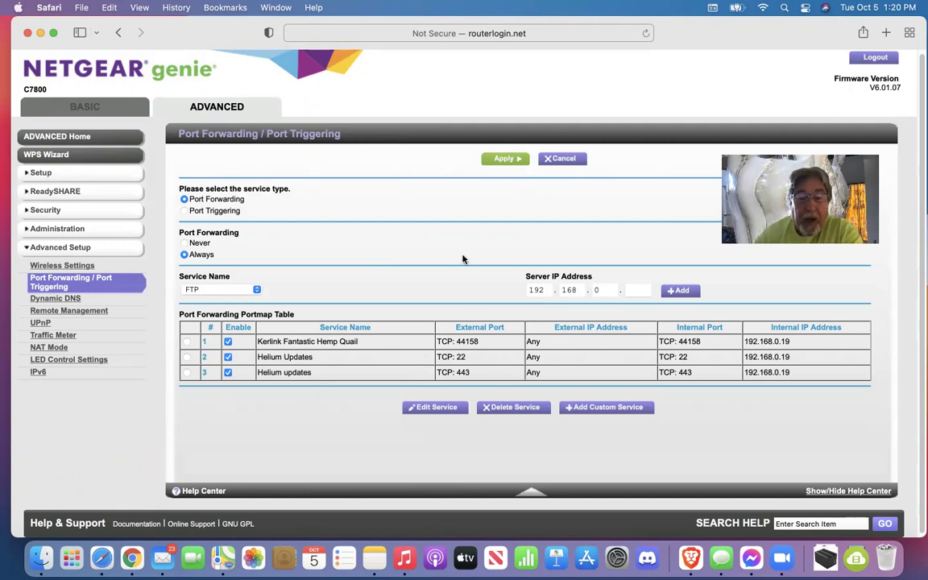
click(505, 161)
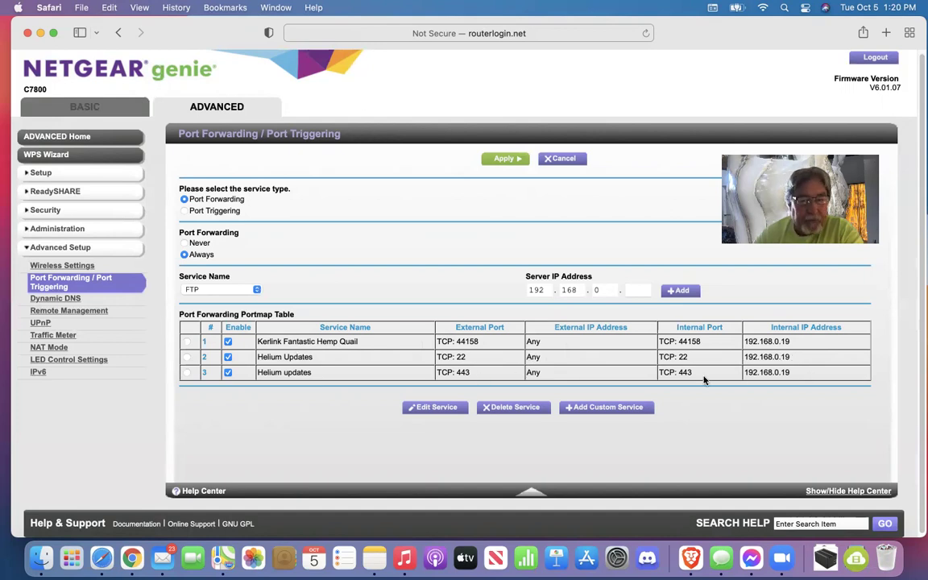
scroll(693, 385, down, 1)
scroll(667, 370, up, 1)
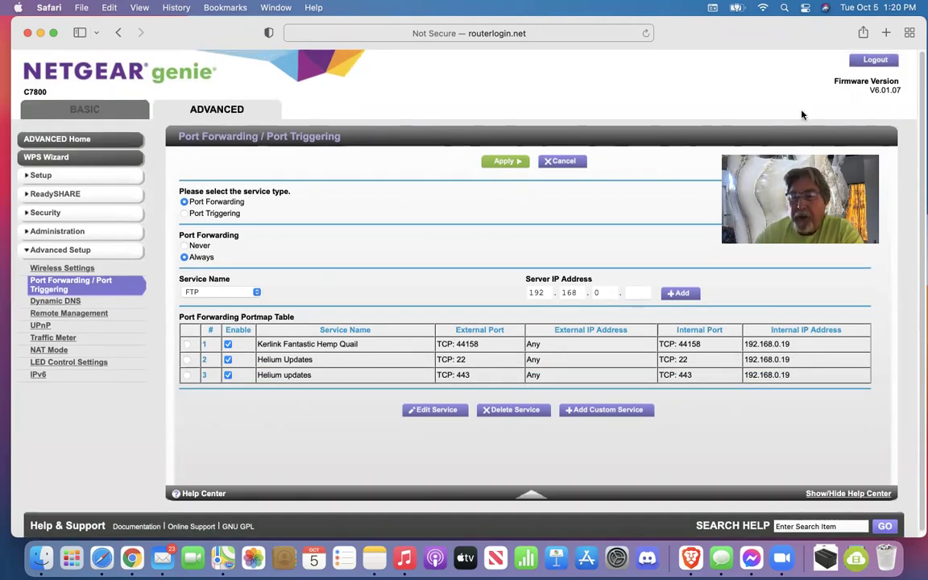
click(877, 61)
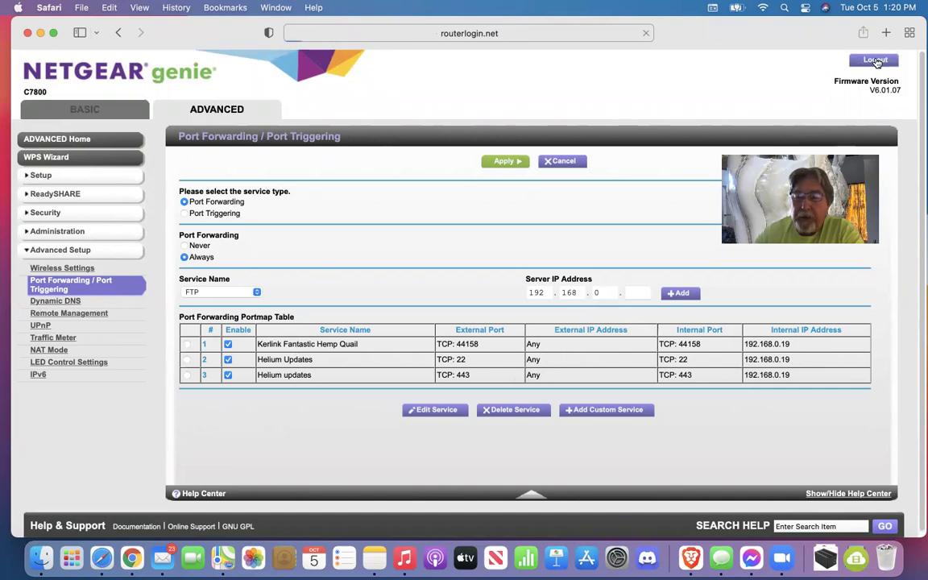